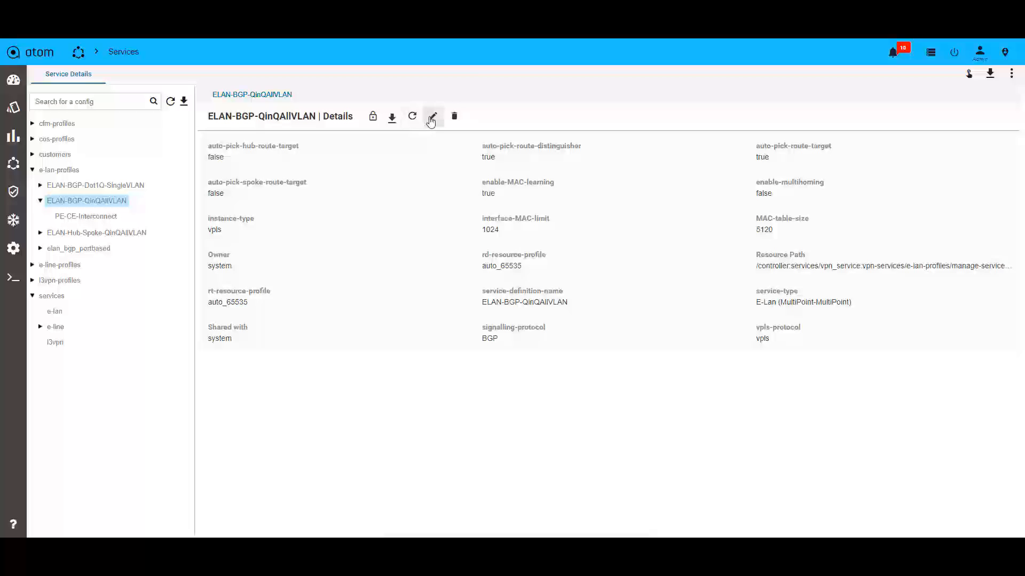
Step: Review the settings of the ELAN-BGP-QinQAllVLAN profile and its PE-CE-Interconnect entry in their edit forms
left_click(431, 120)
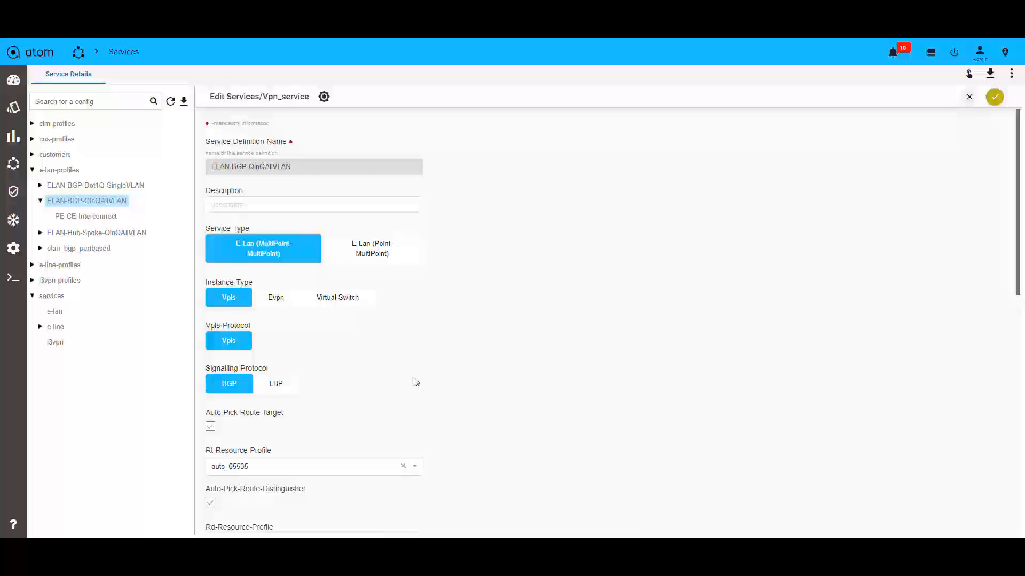
scroll(464, 248, "down", 5)
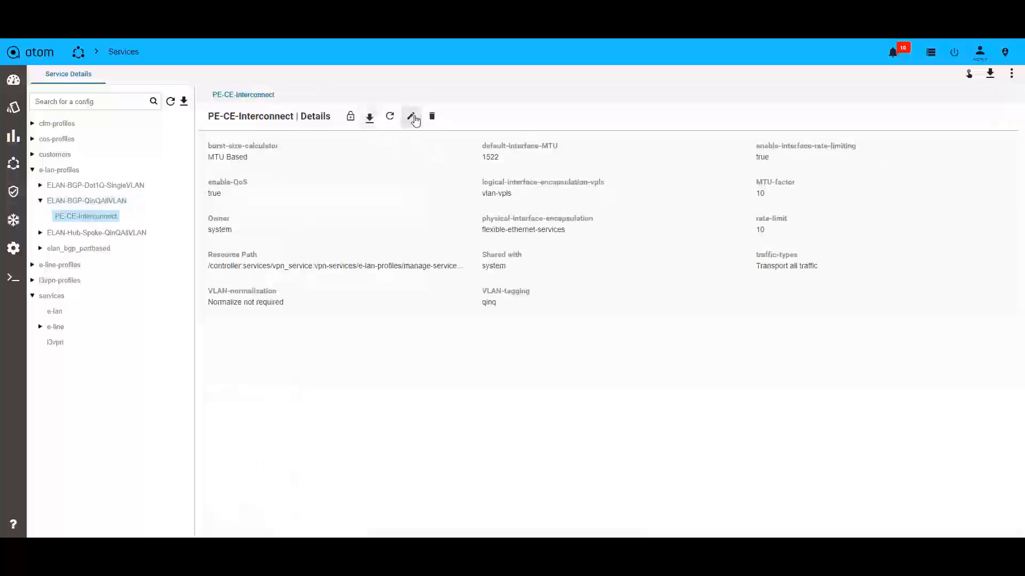
left_click(411, 117)
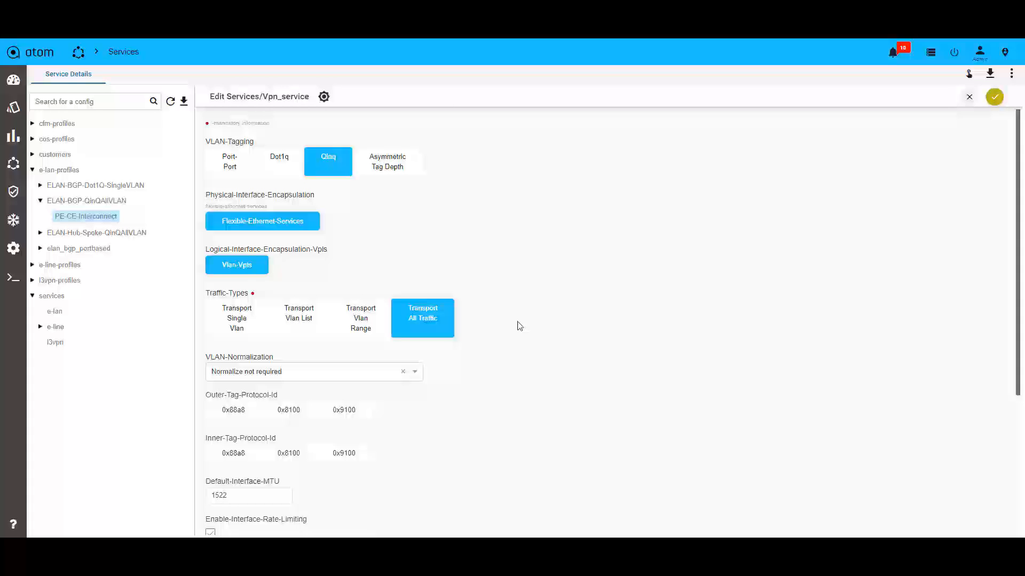
scroll(519, 326, "down", 4)
scroll(597, 366, "down", 1)
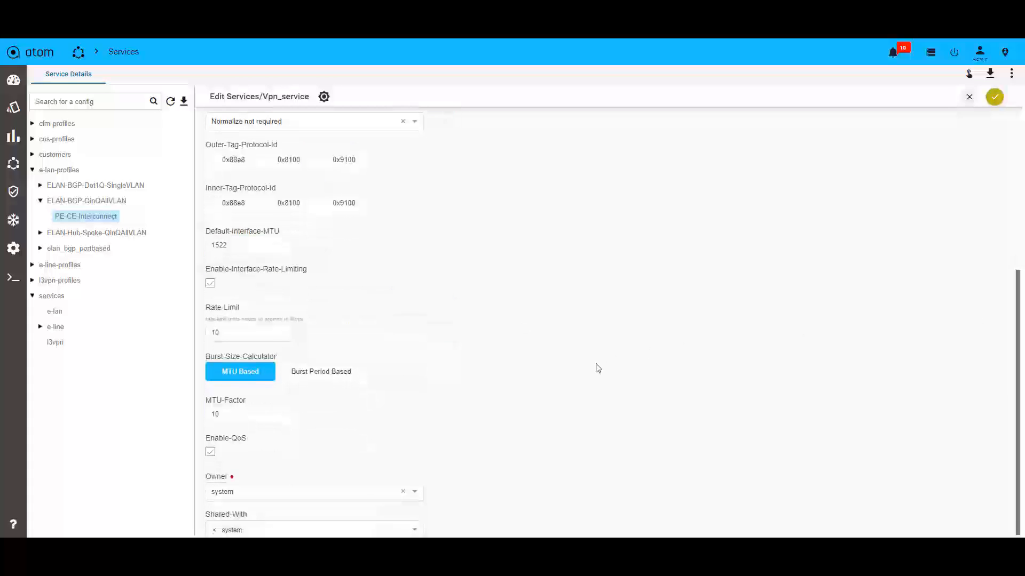
scroll(461, 234, "up", 2)
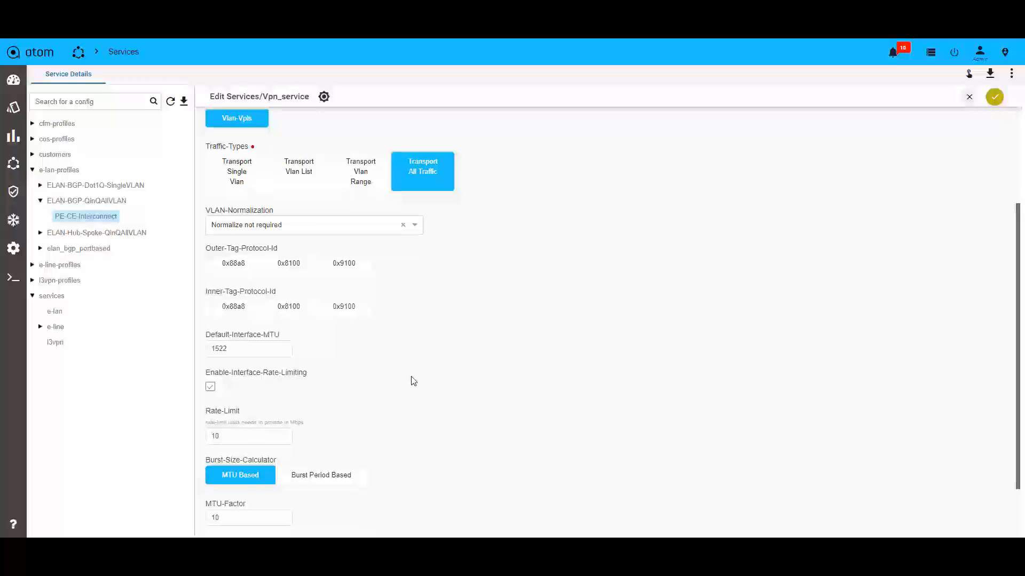
scroll(414, 381, "down", 1)
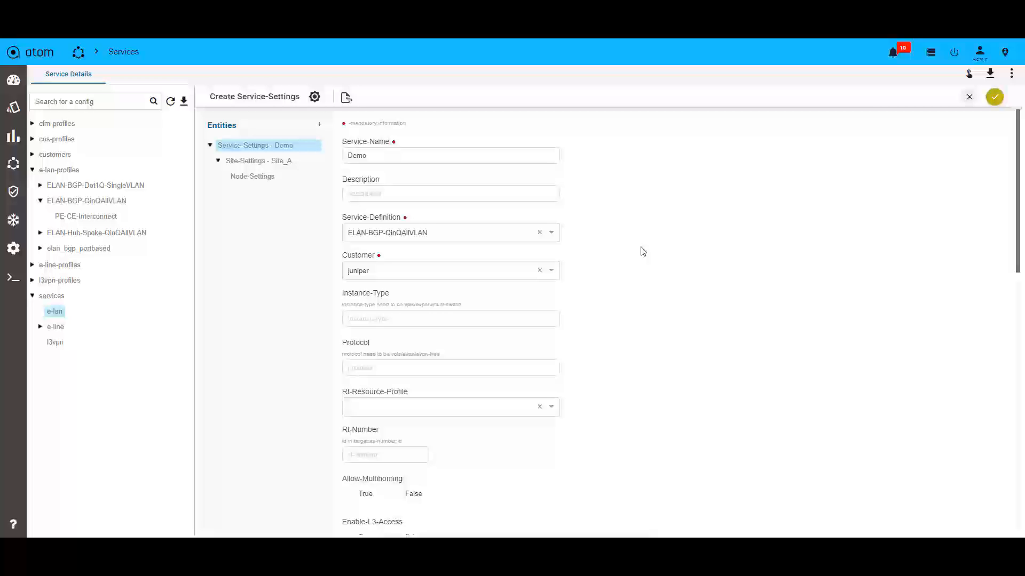
Step: Review the Demo service settings and the Site_A site settings in the new E-LAN service form
scroll(664, 339, "down", 3)
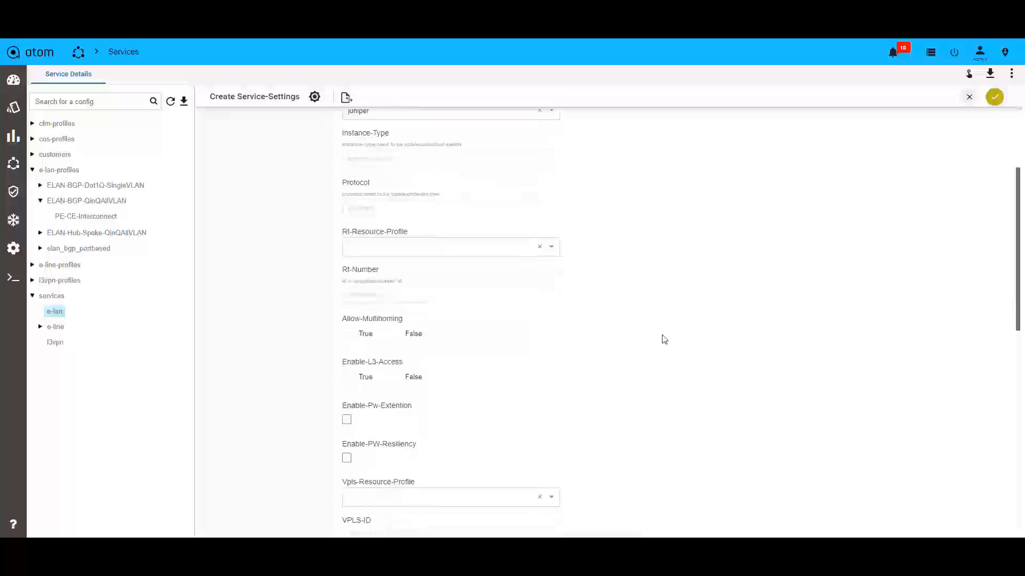
scroll(664, 340, "down", 12)
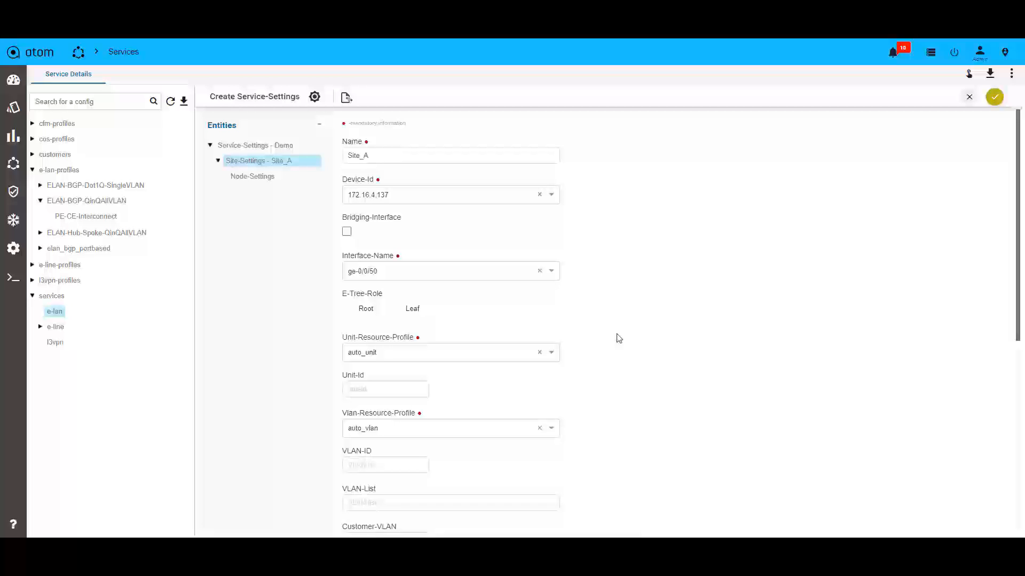
scroll(618, 338, "down", 4)
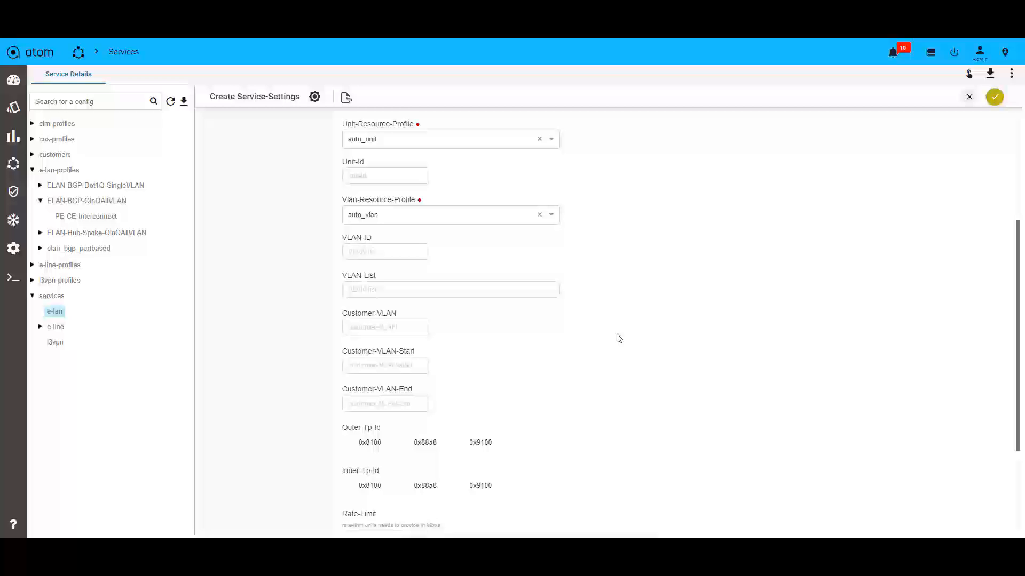
scroll(618, 339, "down", 4)
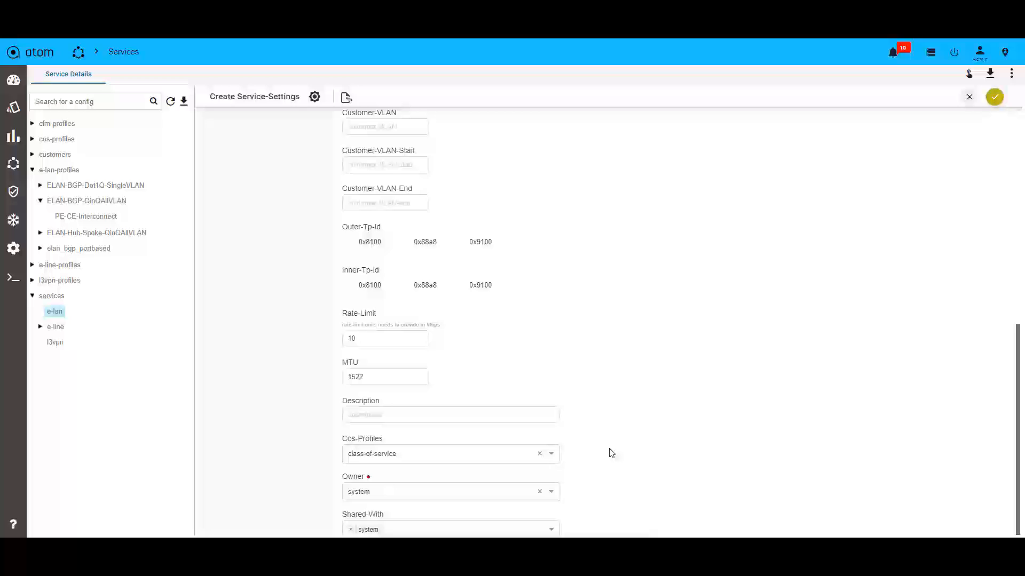
scroll(611, 453, "up", 10)
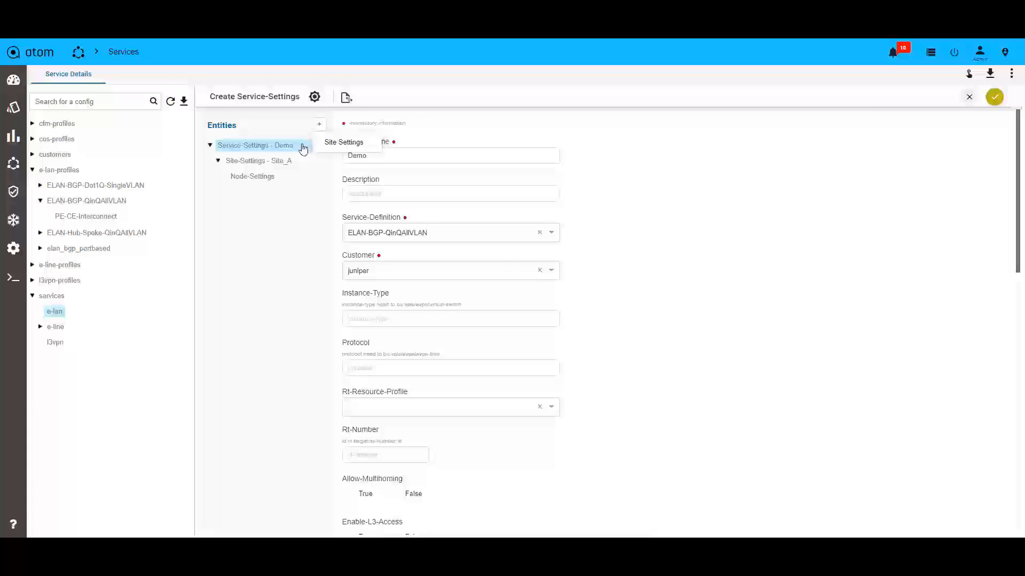
Step: Check the Node_A node settings under Site_A and create the Demo E-LAN service
left_click(264, 175)
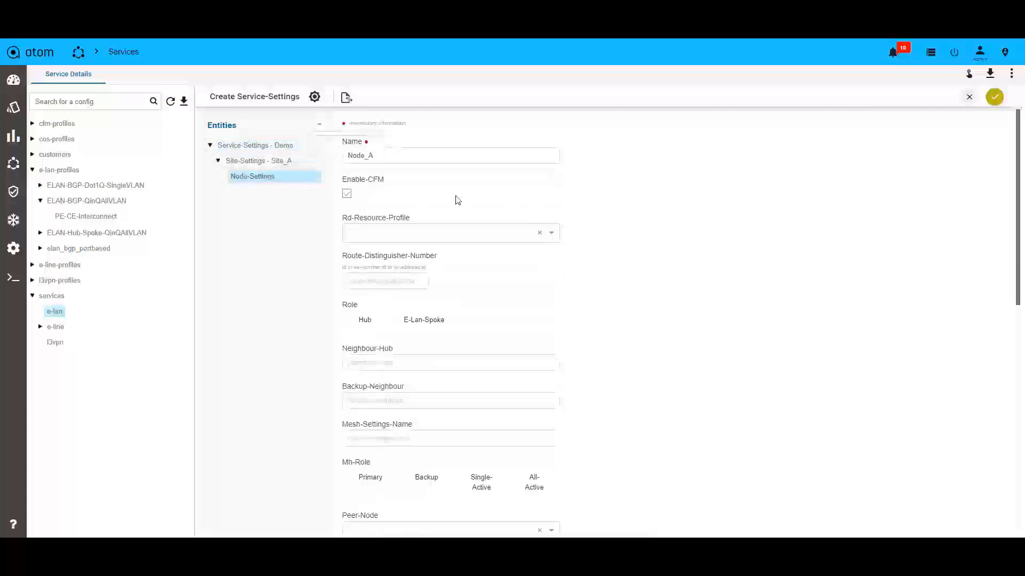
scroll(499, 299, "down", 10)
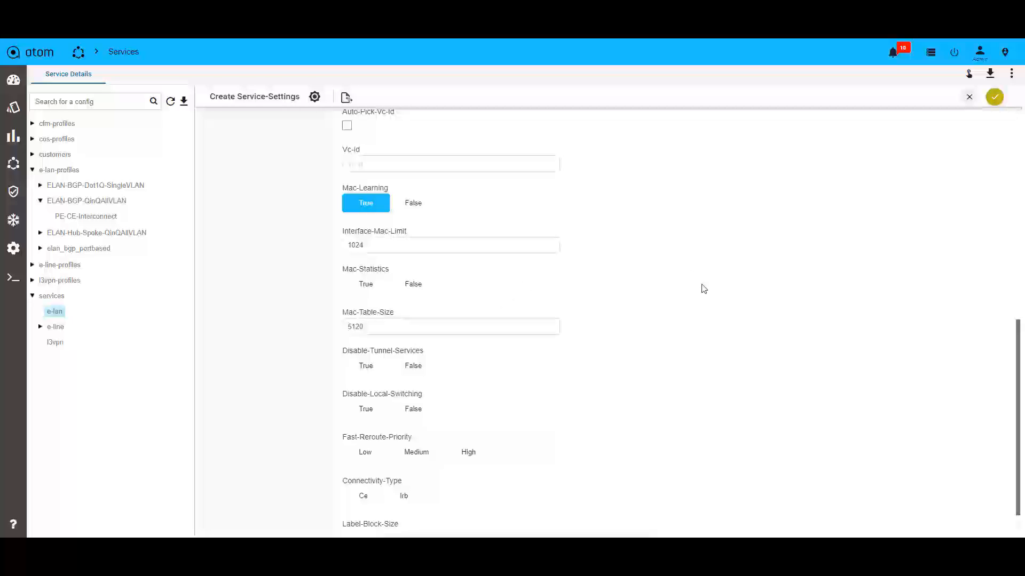
scroll(702, 301, "up", 5)
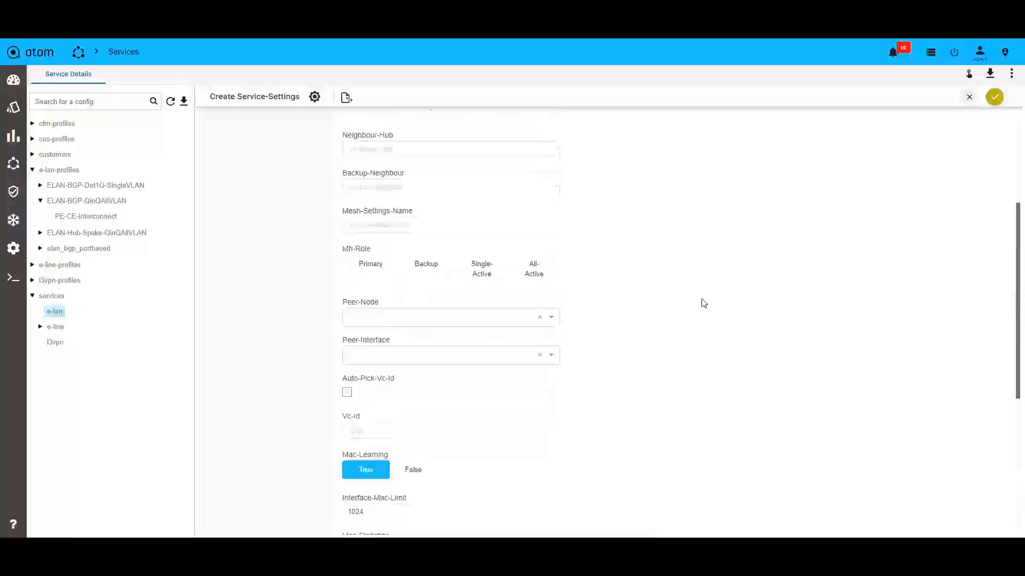
scroll(702, 303, "up", 1)
scroll(704, 303, "down", 8)
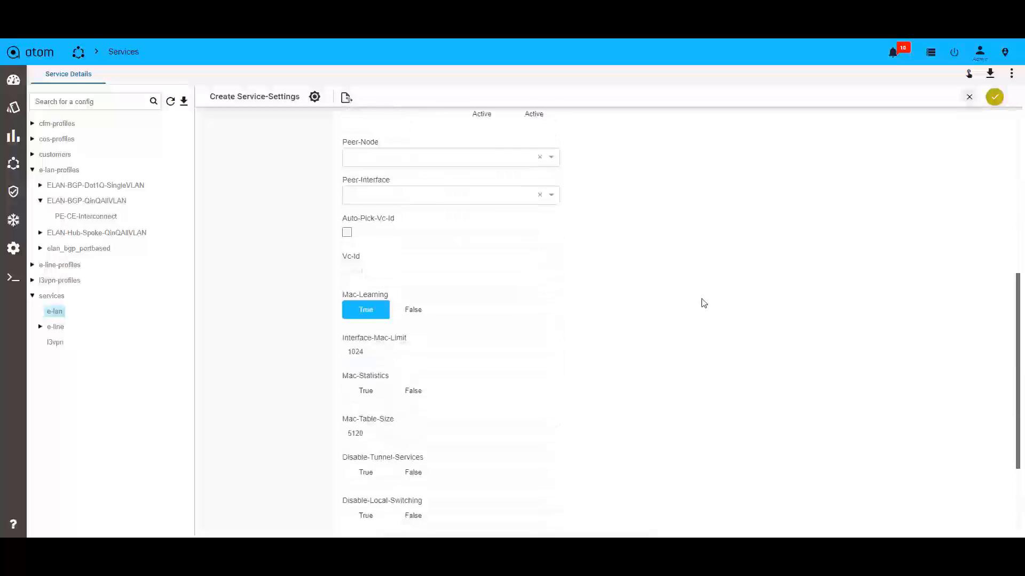
scroll(703, 310, "up", 10)
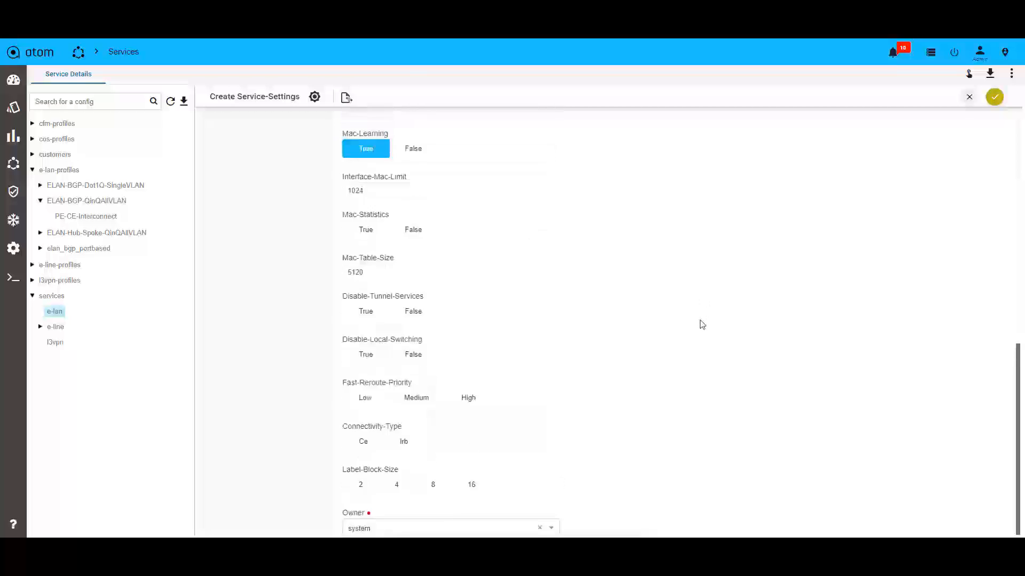
left_click(255, 145)
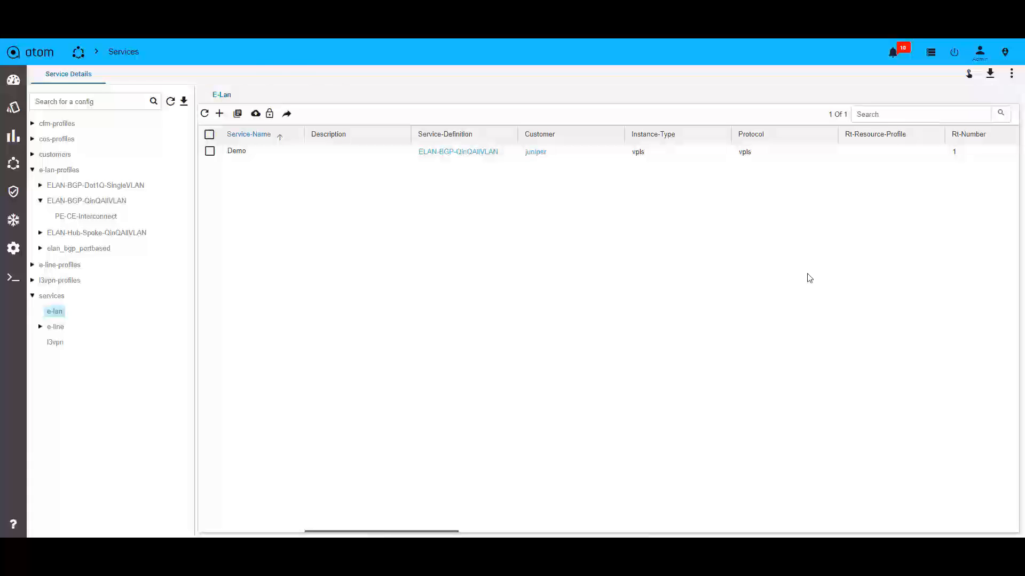
Step: Open the details of the "Create: service-settings Demo" task and display its generated commands
left_click(930, 53)
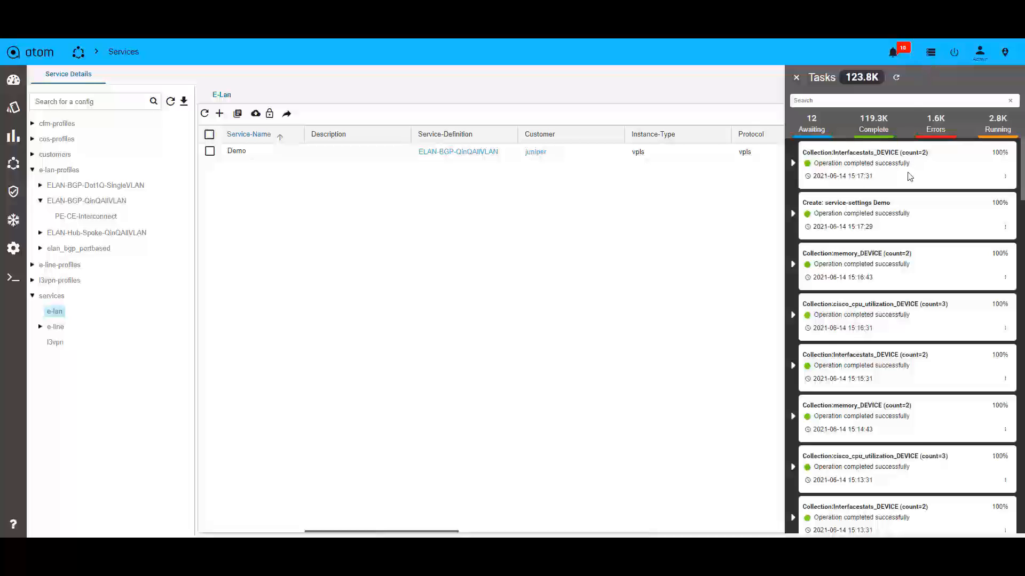
left_click(1004, 230)
left_click(1000, 244)
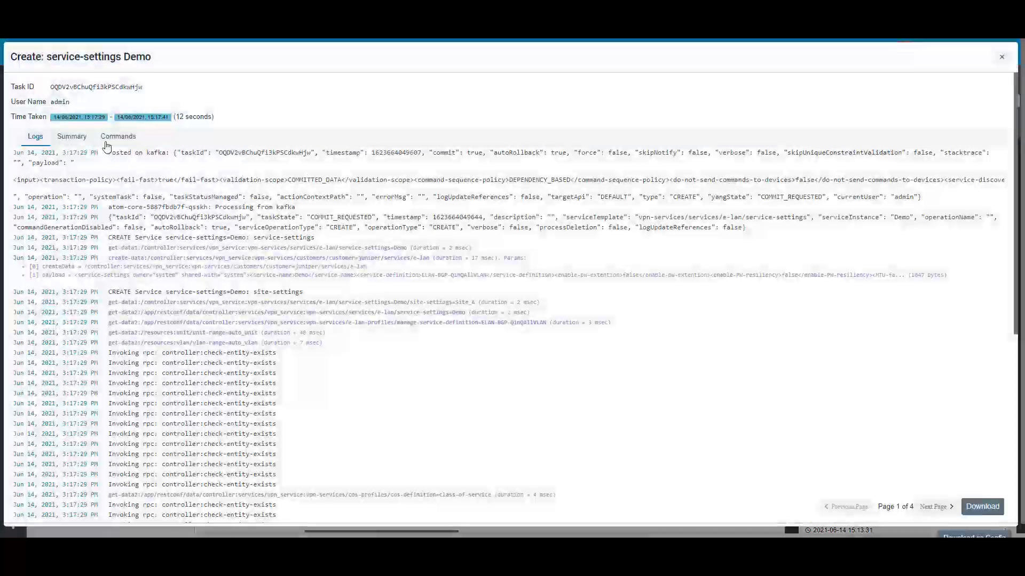
left_click(115, 137)
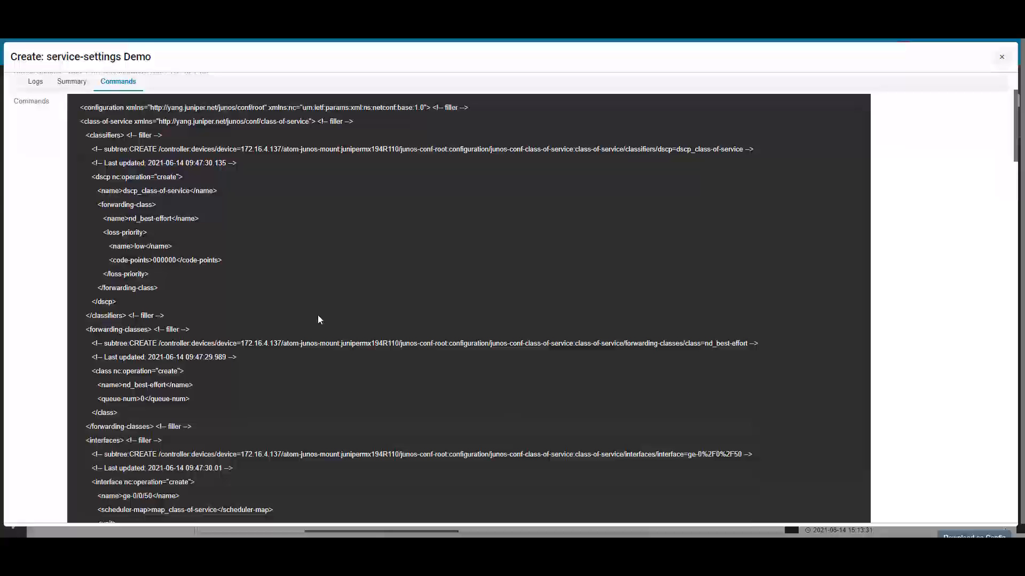
Step: Examine the task's generated class-of-service, firewall, interface, connectivity-fault-management and routing-instance configuration for device 172.16.4.137
scroll(318, 315, "down", 1)
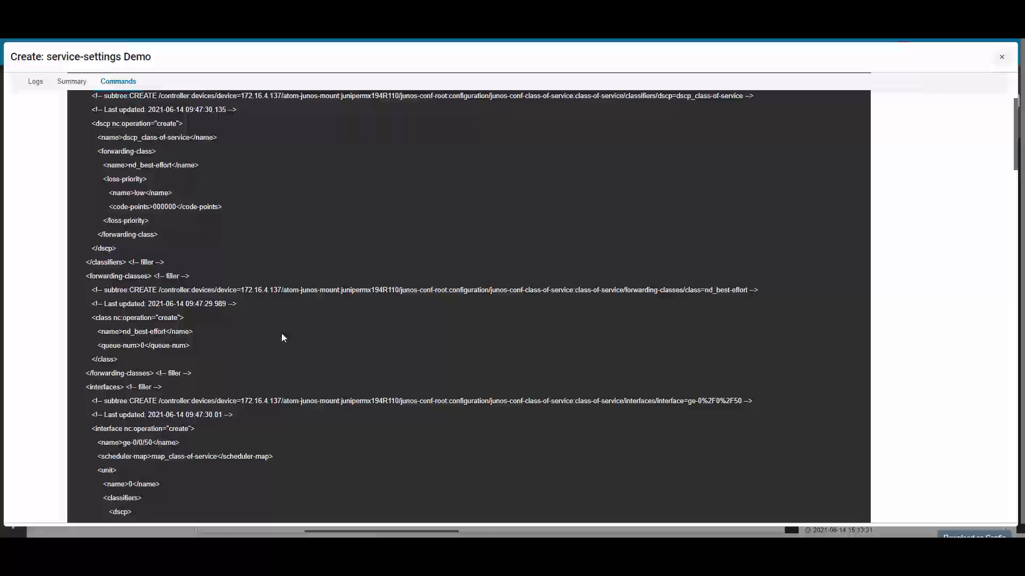
scroll(288, 352, "down", 10)
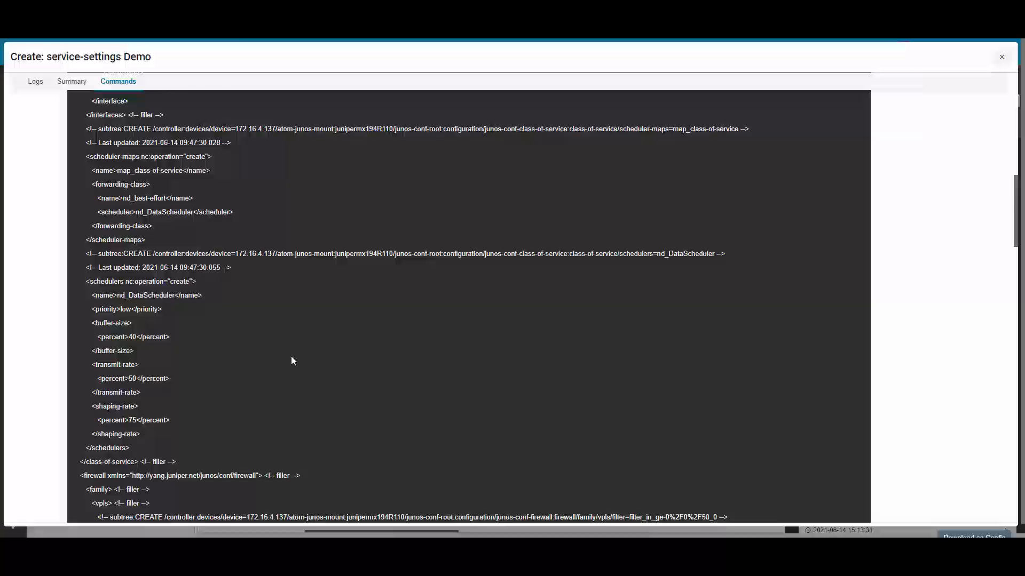
scroll(212, 268, "up", 5)
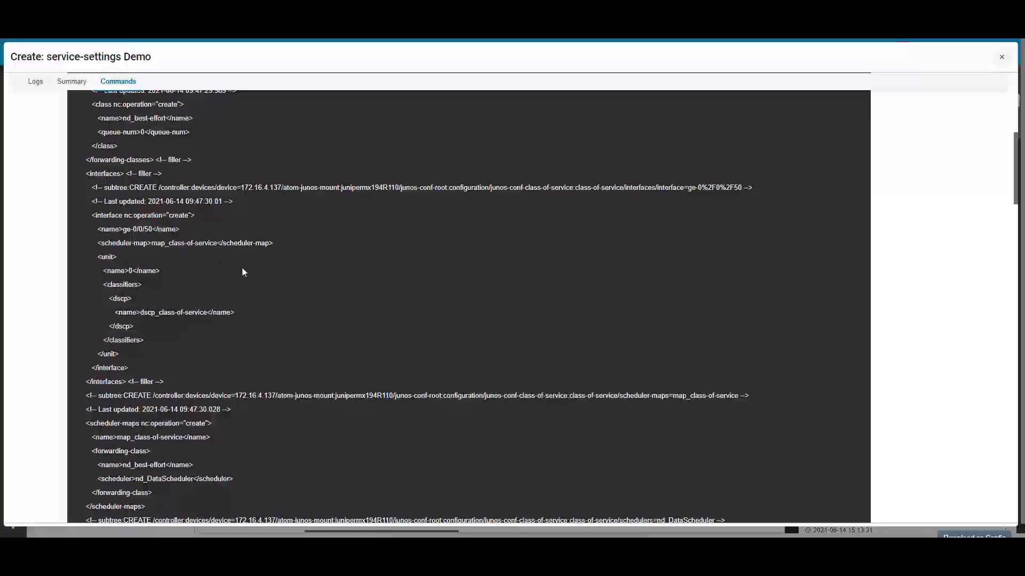
scroll(308, 291, "down", 8)
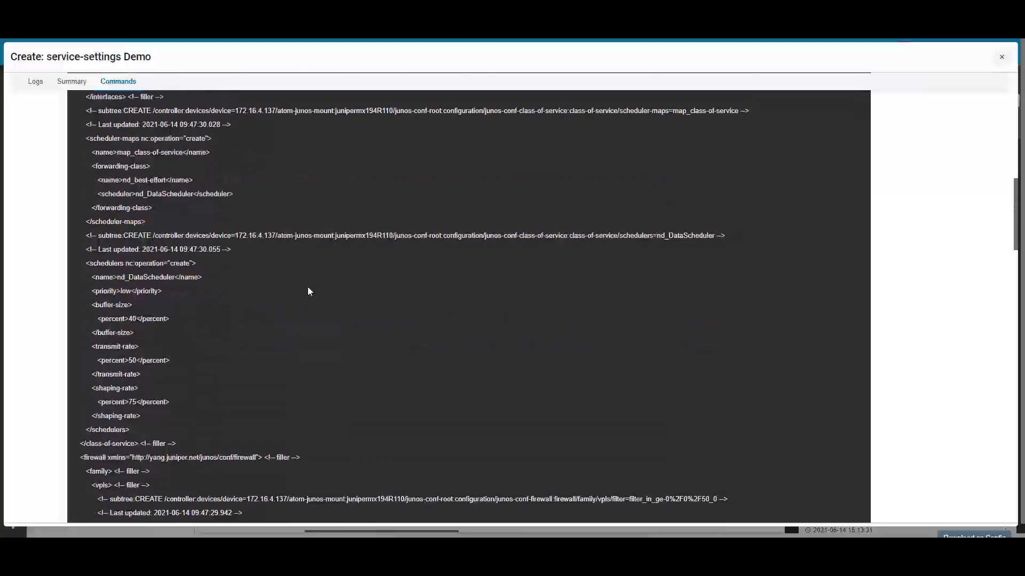
scroll(308, 289, "down", 4)
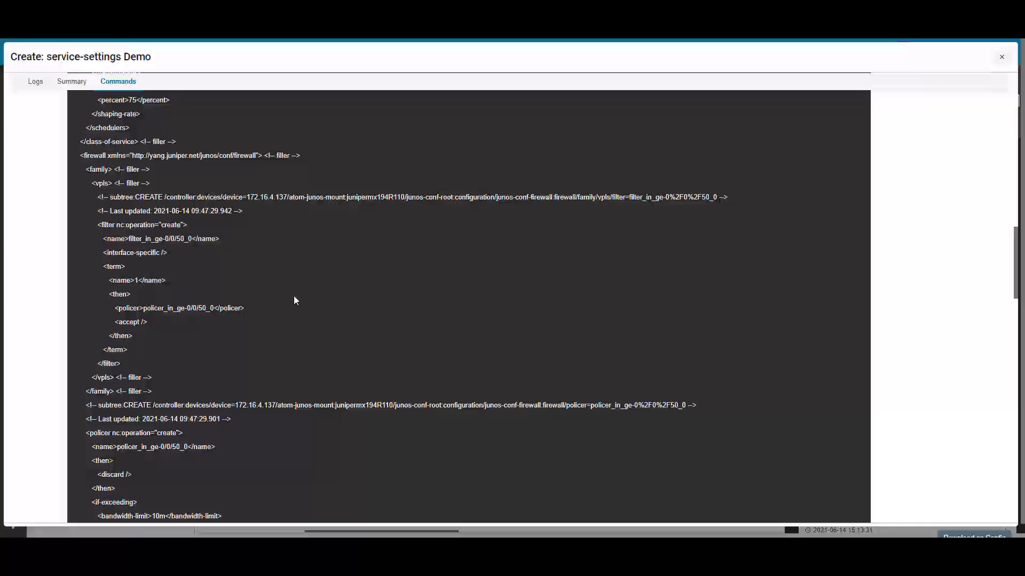
scroll(294, 297, "down", 7)
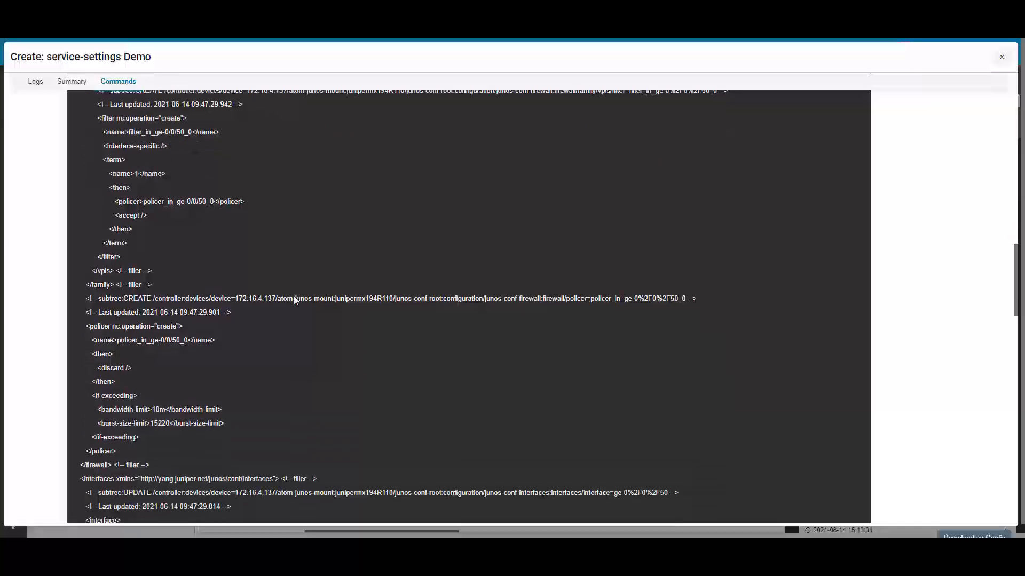
scroll(294, 299, "down", 3)
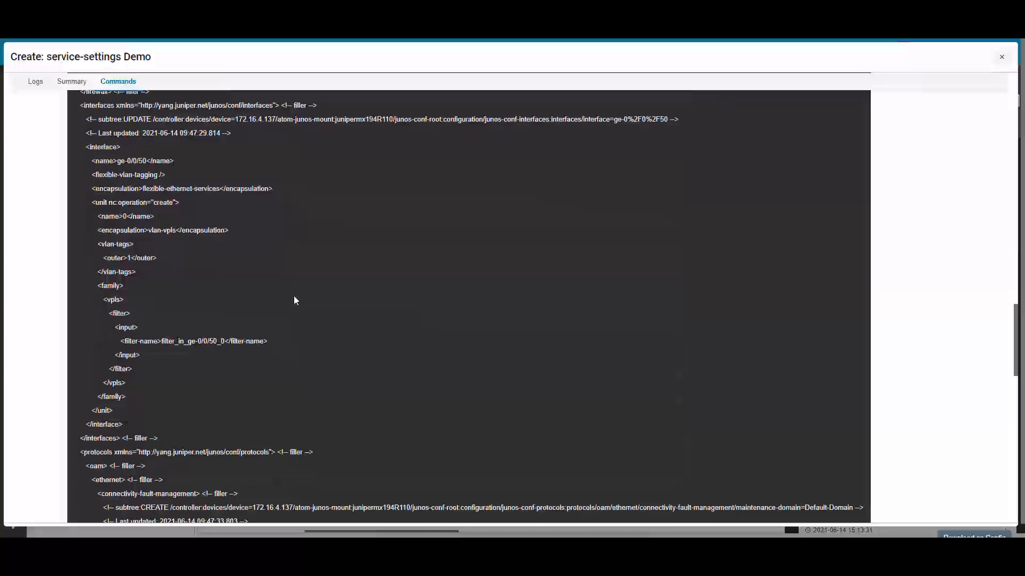
scroll(272, 287, "down", 6)
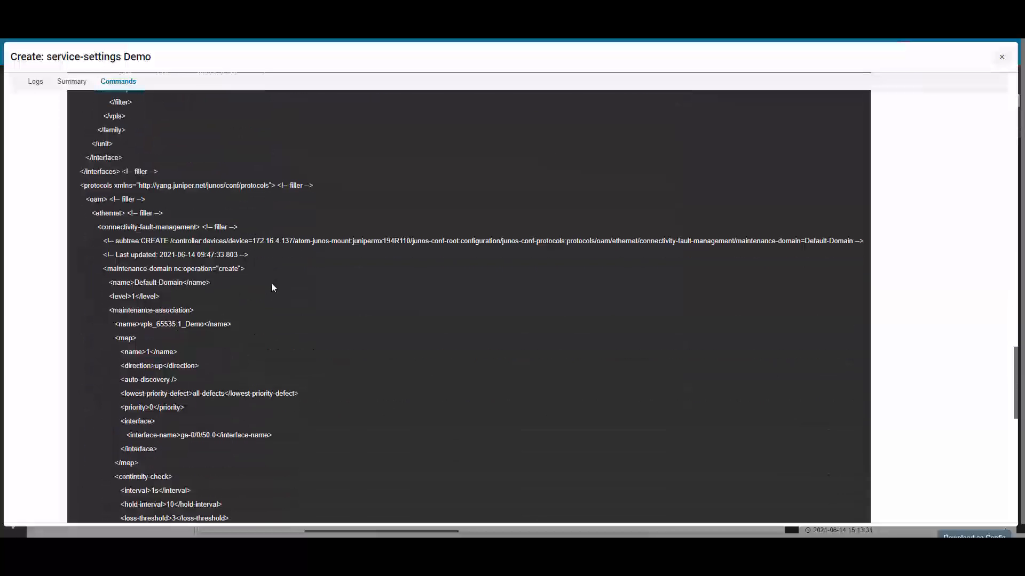
scroll(273, 287, "down", 3)
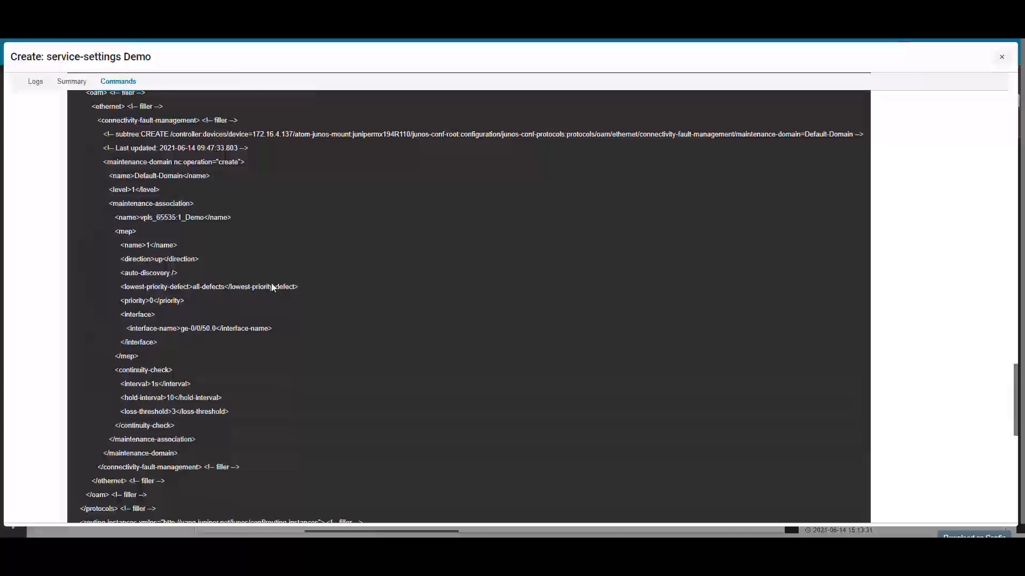
scroll(272, 287, "down", 6)
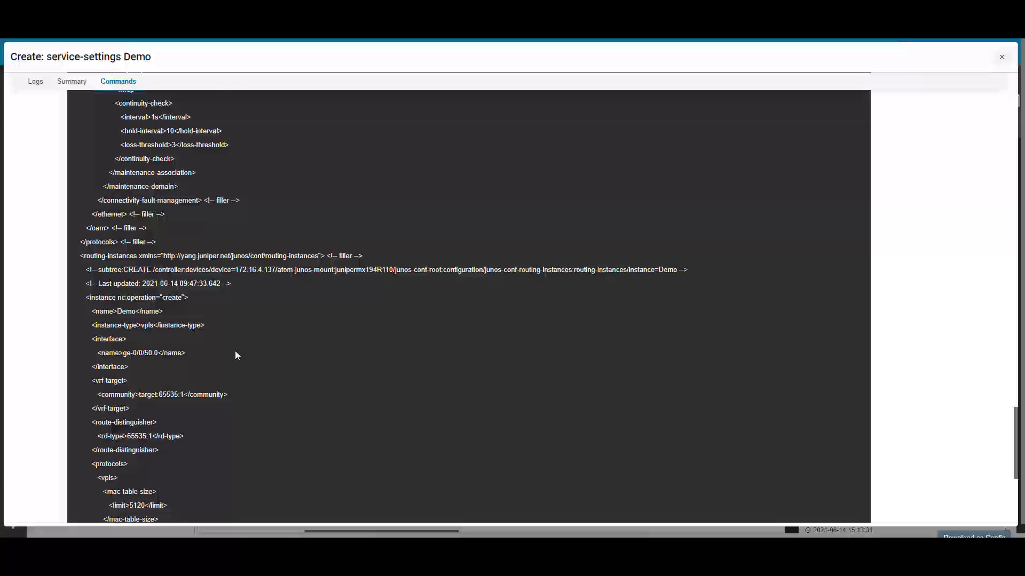
scroll(236, 355, "down", 3)
scroll(236, 356, "down", 1)
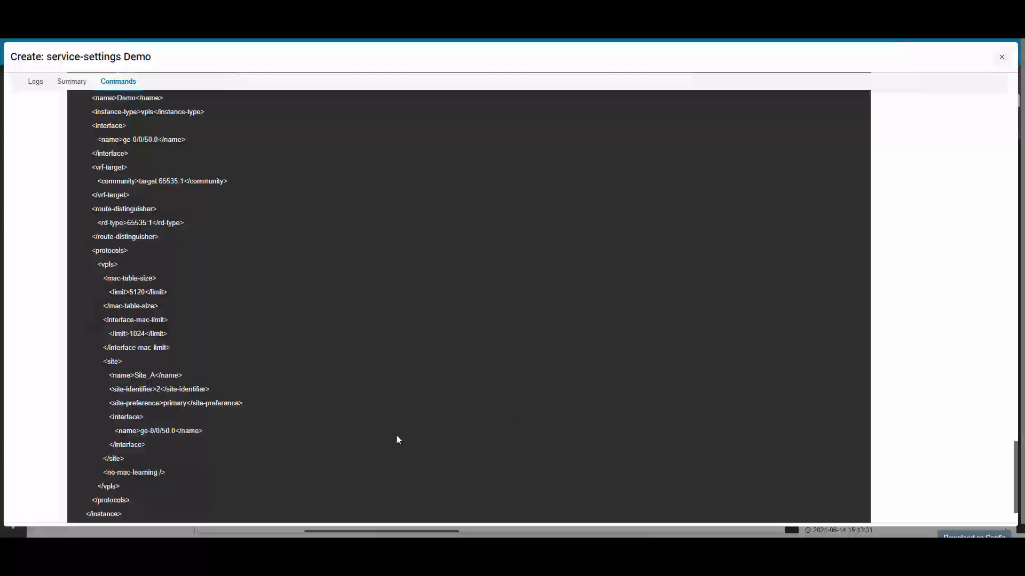
scroll(396, 434, "up", 20)
Step: Switch to the SSH terminal for 172.16.4.137 and examine the device's Demo, ge-0/0/50 and class-of-service configuration
key("alt+Tab")
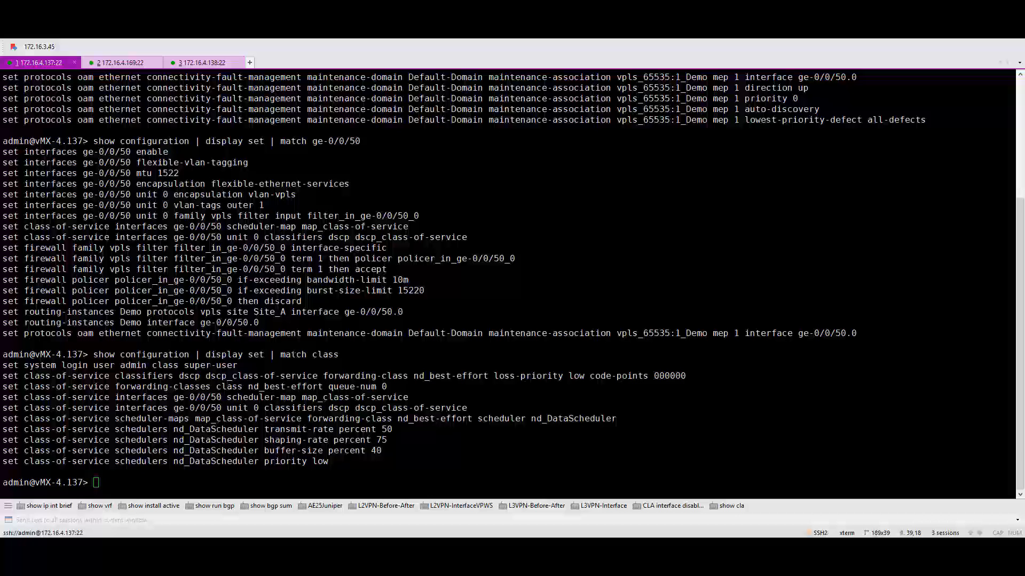
scroll(507, 283, "up", 3)
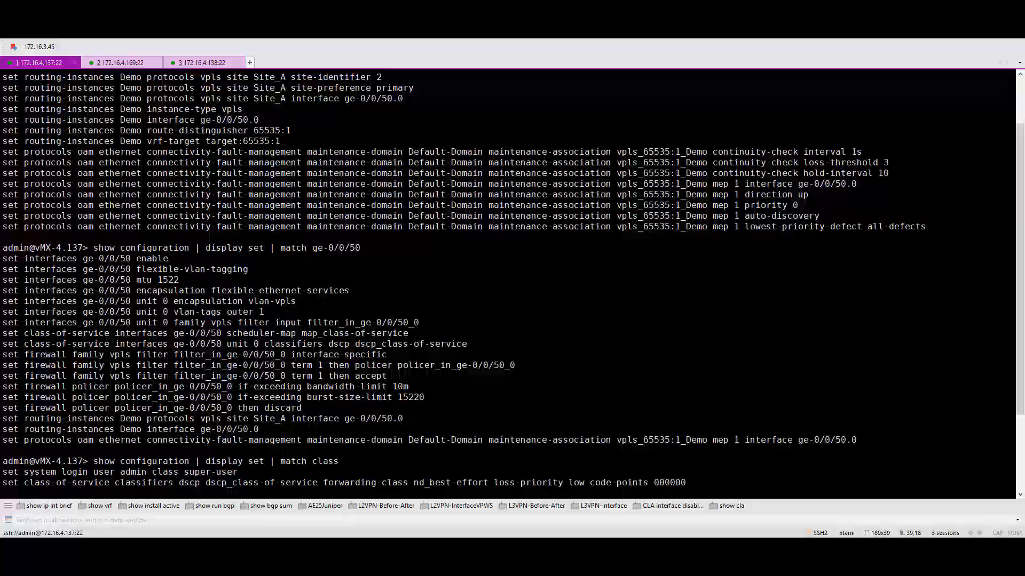
scroll(507, 283, "down", 3)
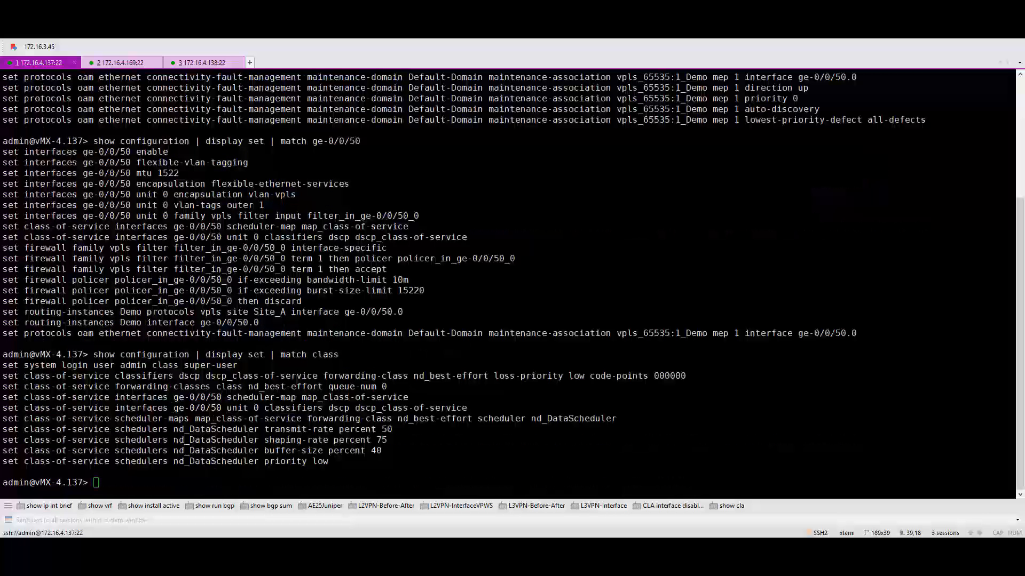